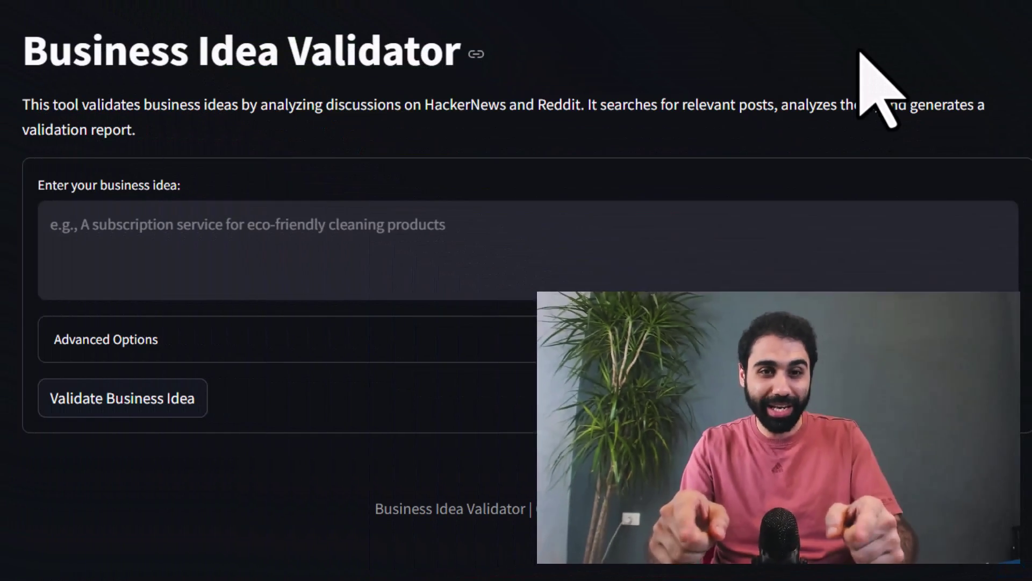
- Enter the idea 'a tool to generate Youtube thumbnails with AI' and run the validation
{"action": "left_click", "coordinate": [503, 248]}
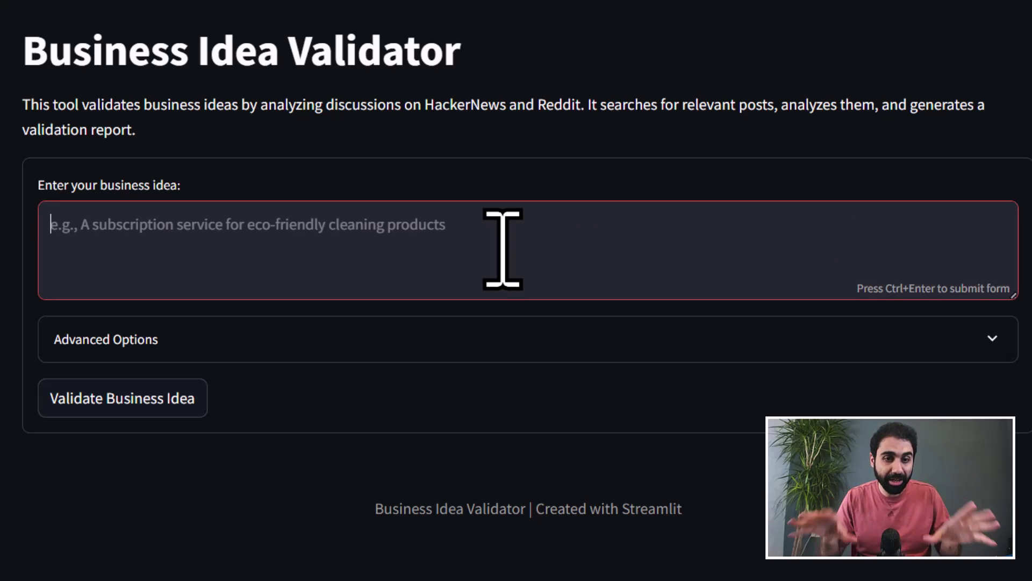
{"action": "type", "text": "a tool to generate Youtube thumbnails with AI"}
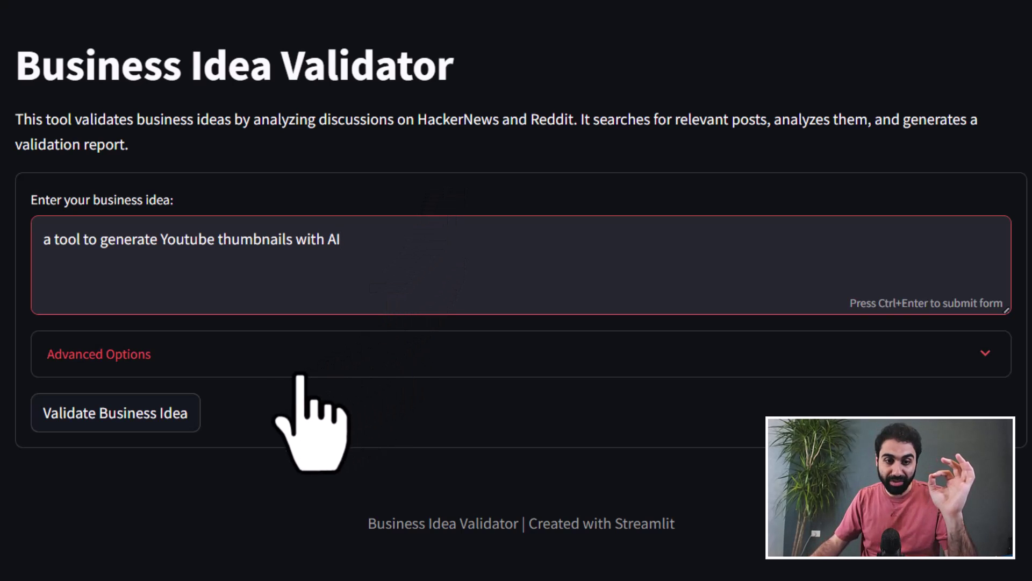
{"action": "left_click", "coordinate": [103, 411]}
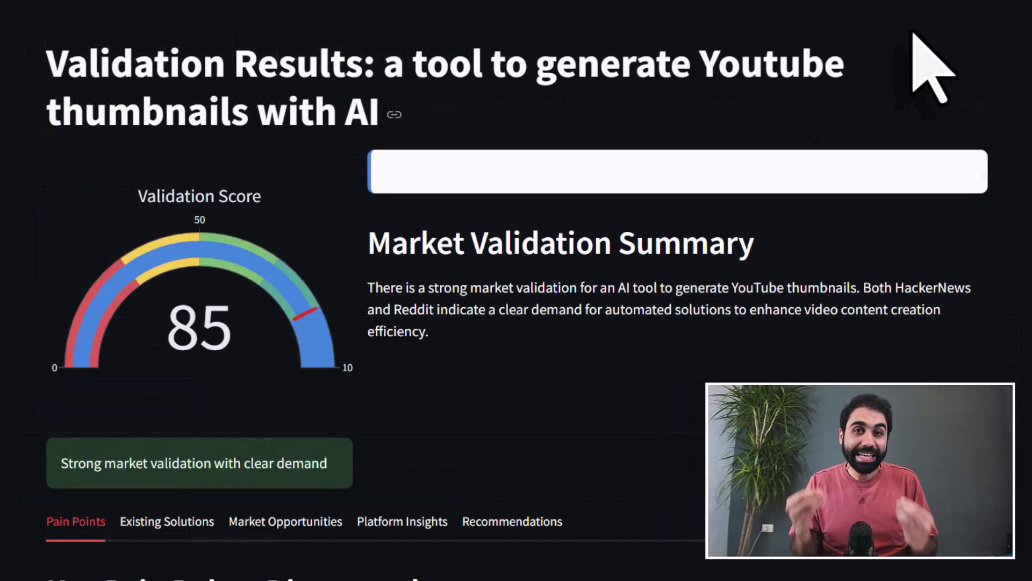
- Scroll through the validation results and key pain points, then back up to the 85 score
{"action": "scroll", "coordinate": [925, 65], "scroll_direction": "down", "scroll_amount": 6}
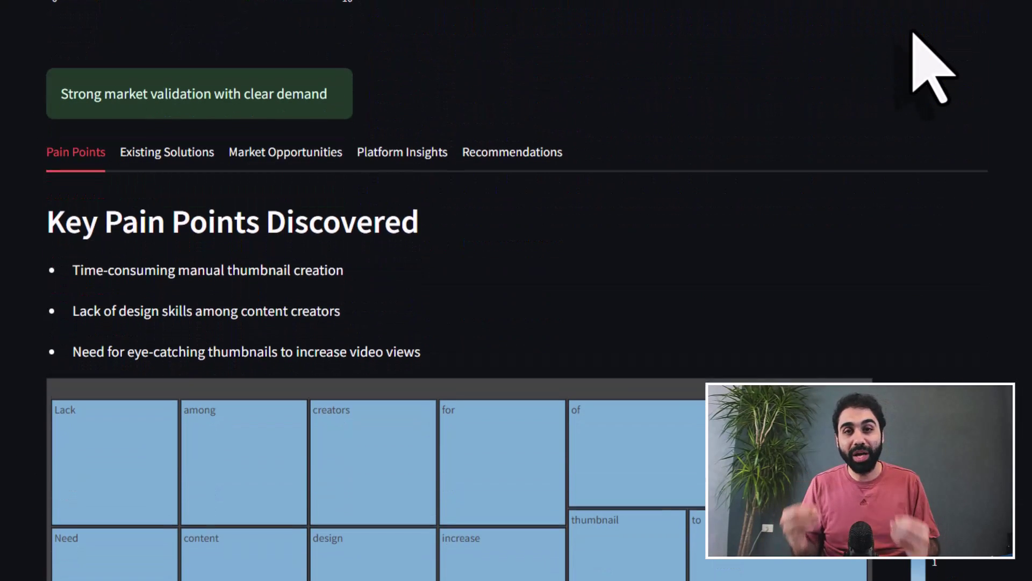
{"action": "scroll", "coordinate": [925, 65], "scroll_direction": "up", "scroll_amount": 8}
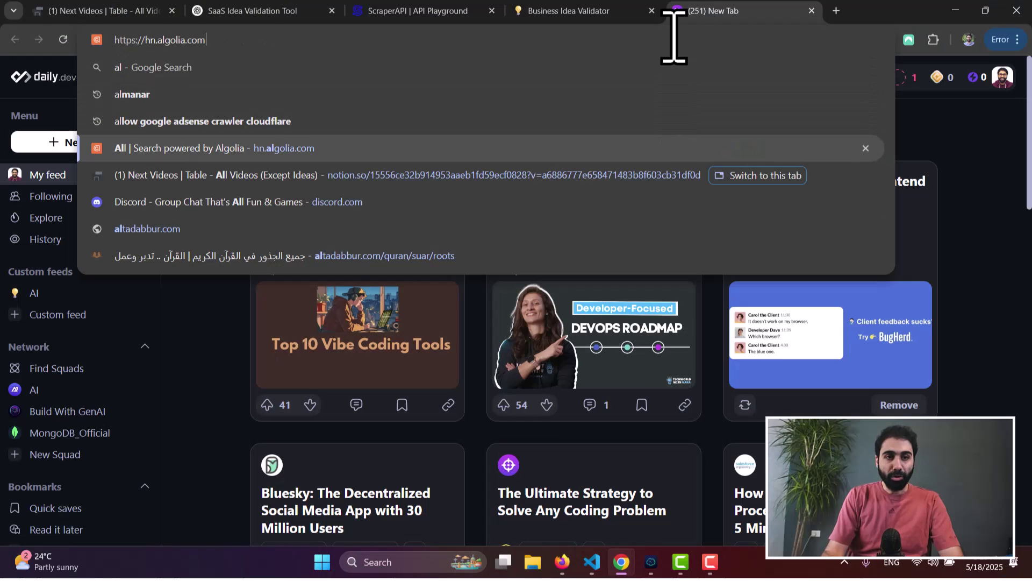
- Open the hn.algolia.com Hacker News search site from the address-bar suggestions
{"action": "key", "text": "Down"}
{"action": "key", "text": "Up"}
{"action": "key", "text": "Return"}
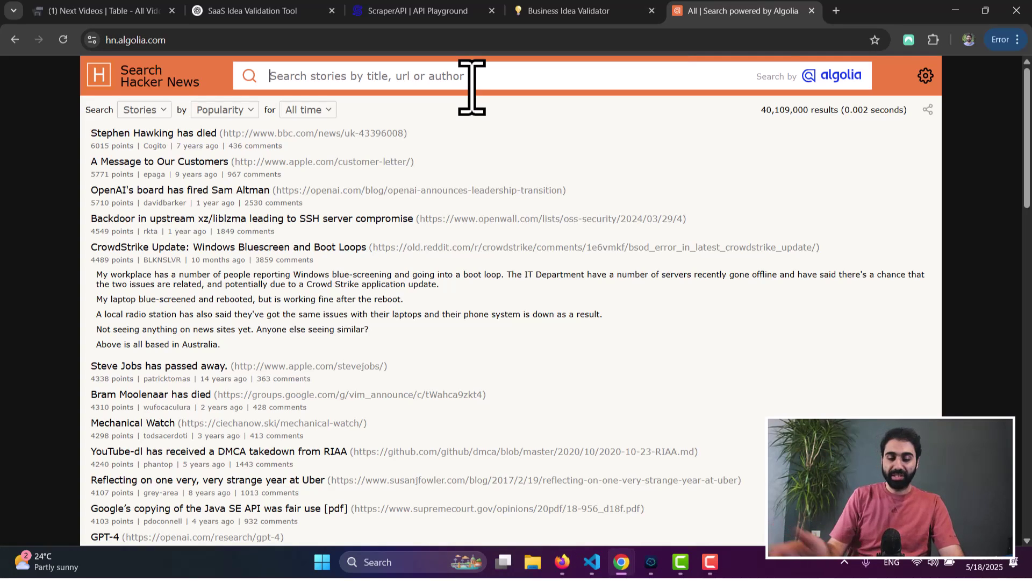
- Search Hacker News for 'youtube thumbnail', copy the results URL, and return to Basic Web Scraper
{"action": "type", "text": "you"}
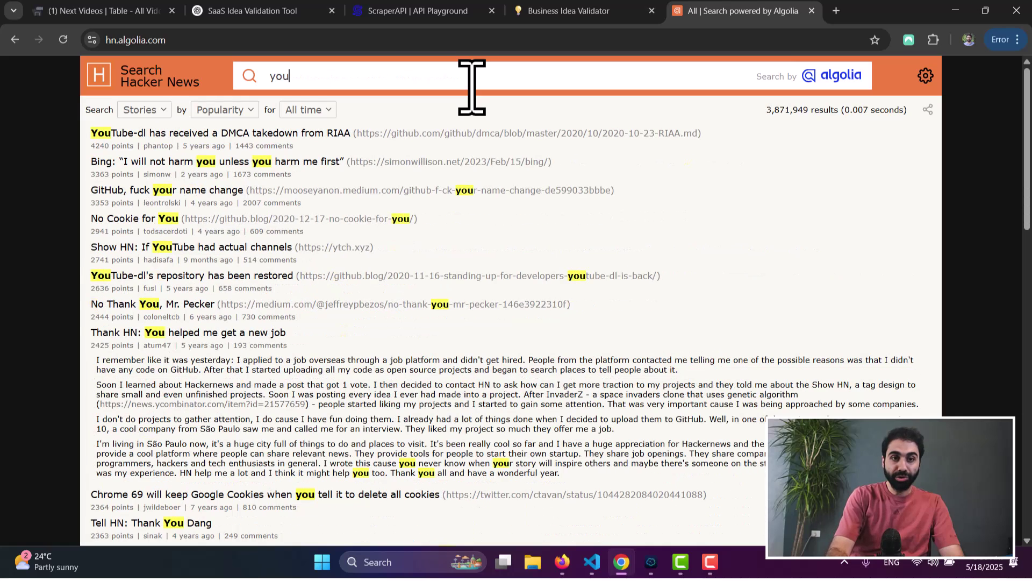
{"action": "type", "text": "tube thumbnail"}
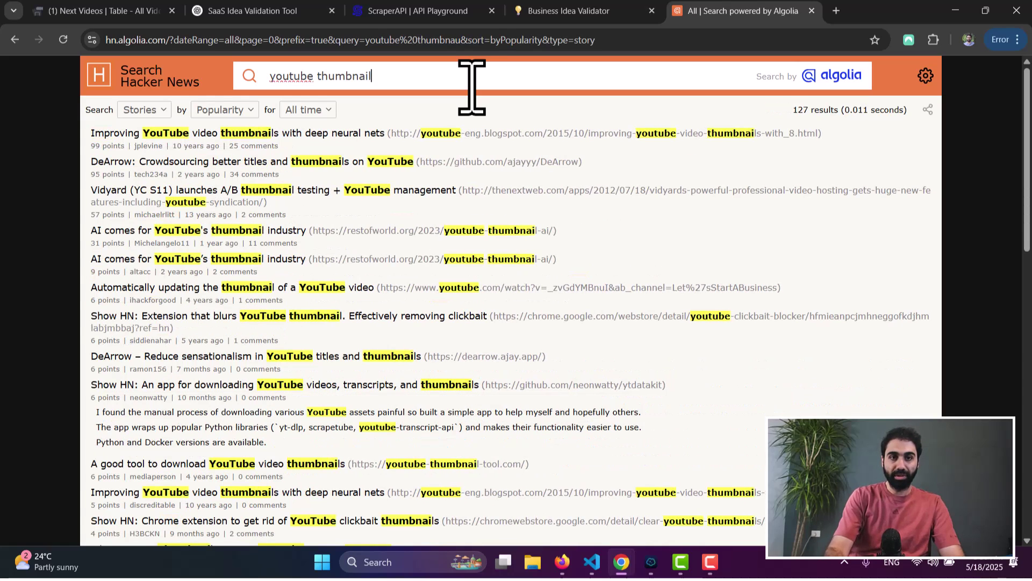
{"action": "scroll", "coordinate": [658, 227], "scroll_direction": "down", "scroll_amount": 2}
{"action": "scroll", "coordinate": [674, 254], "scroll_direction": "up", "scroll_amount": 2}
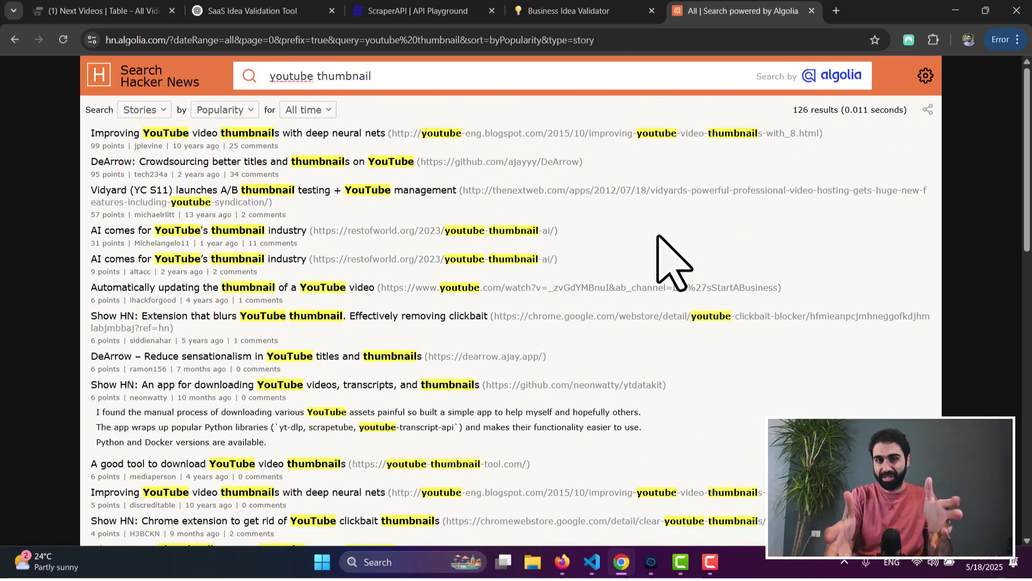
{"action": "left_click", "coordinate": [645, 41]}
{"action": "key", "text": "ctrl+c"}
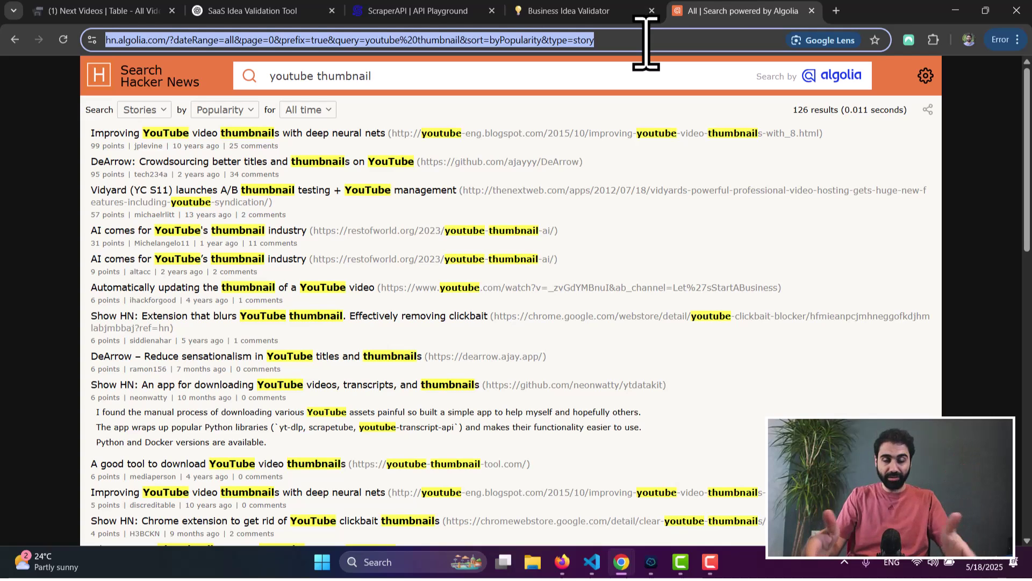
{"action": "left_click", "coordinate": [452, 215]}
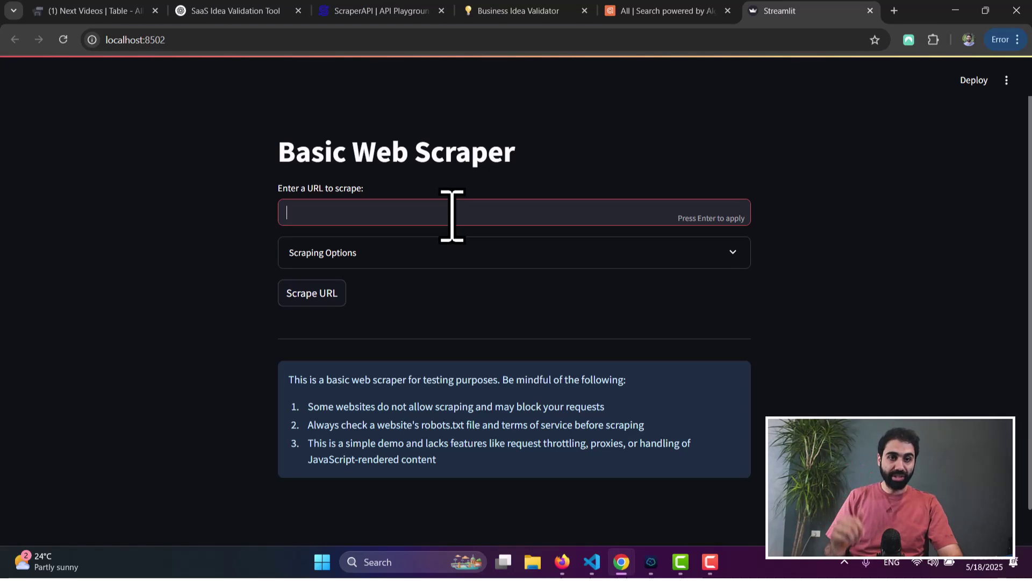
- Scrape the pasted Algolia search URL in Basic Web Scraper and inspect the returned raw HTML
{"action": "key", "text": "ctrl+v"}
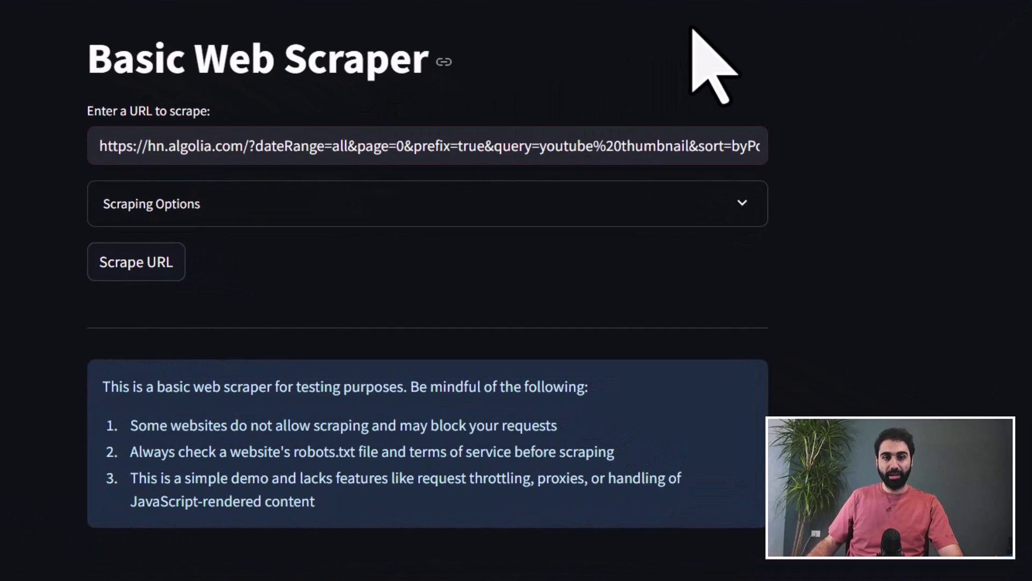
{"action": "left_click", "coordinate": [144, 264]}
{"action": "scroll", "coordinate": [646, 260], "scroll_direction": "down", "scroll_amount": 6}
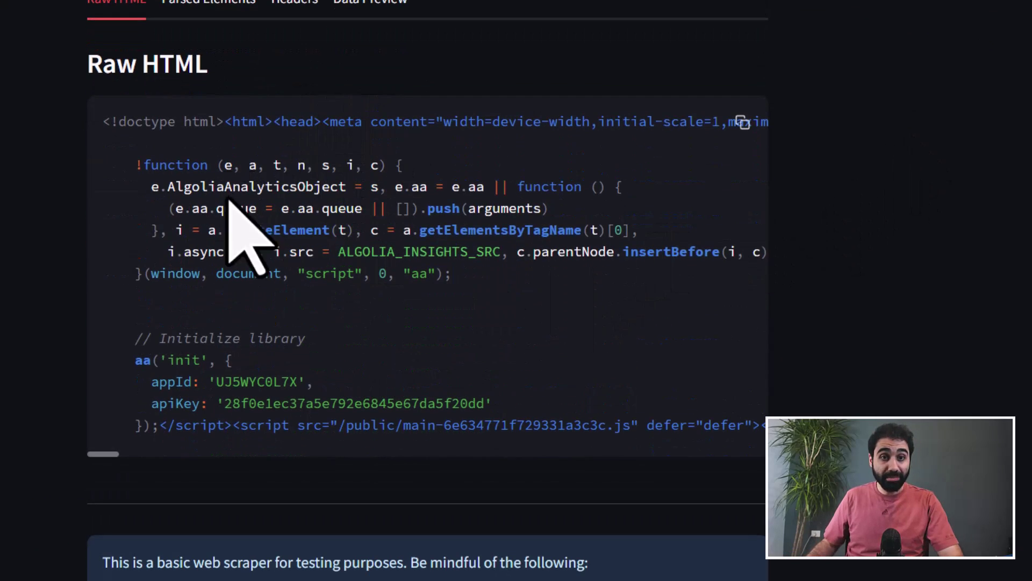
{"action": "scroll", "coordinate": [124, 455], "scroll_direction": "right", "scroll_amount": 2}
{"action": "left_click_drag", "start_coordinate": [125, 455], "coordinate": [113, 434]}
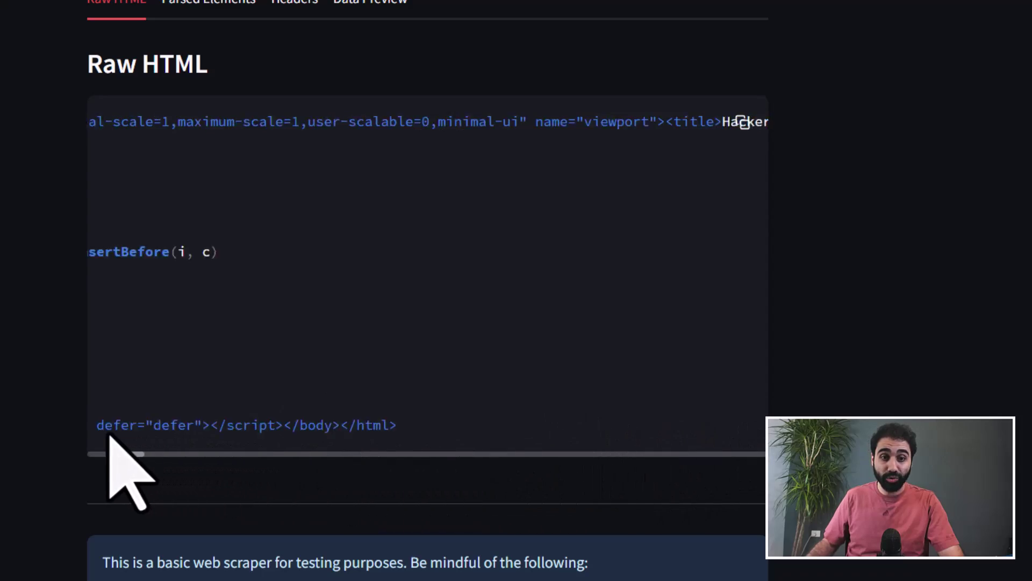
{"action": "left_click", "coordinate": [672, 14]}
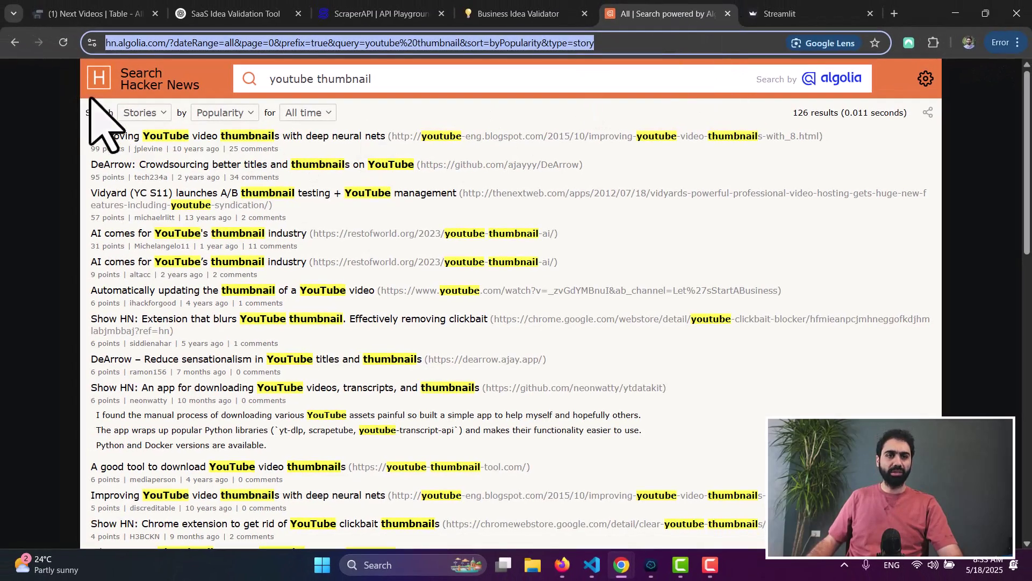
- Recheck the scraper's raw HTML output, then switch to the ScraperAPI API Playground
{"action": "scroll", "coordinate": [297, 224], "scroll_direction": "down", "scroll_amount": 5}
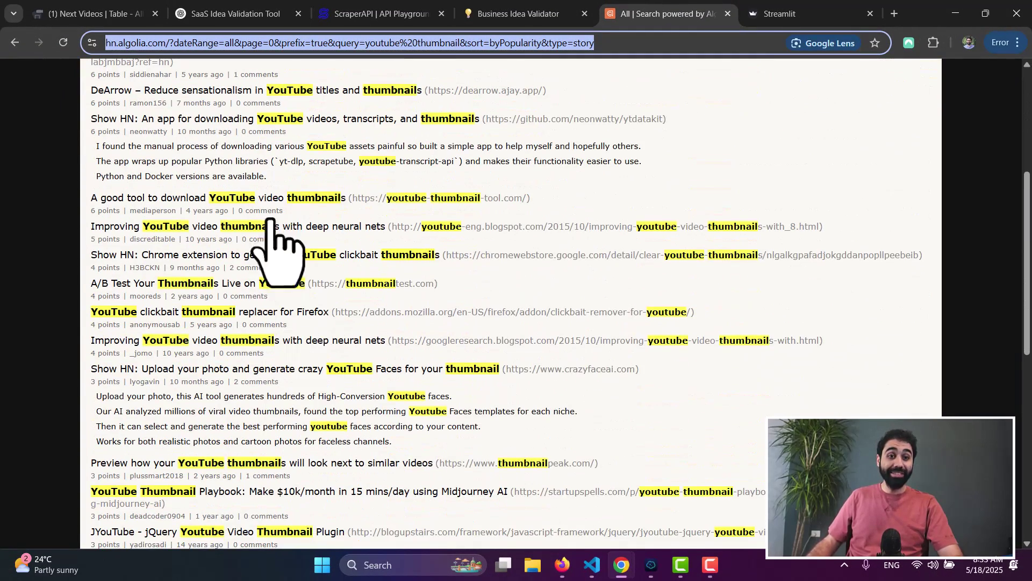
{"action": "scroll", "coordinate": [300, 307], "scroll_direction": "up", "scroll_amount": 5}
{"action": "left_click", "coordinate": [861, 15]}
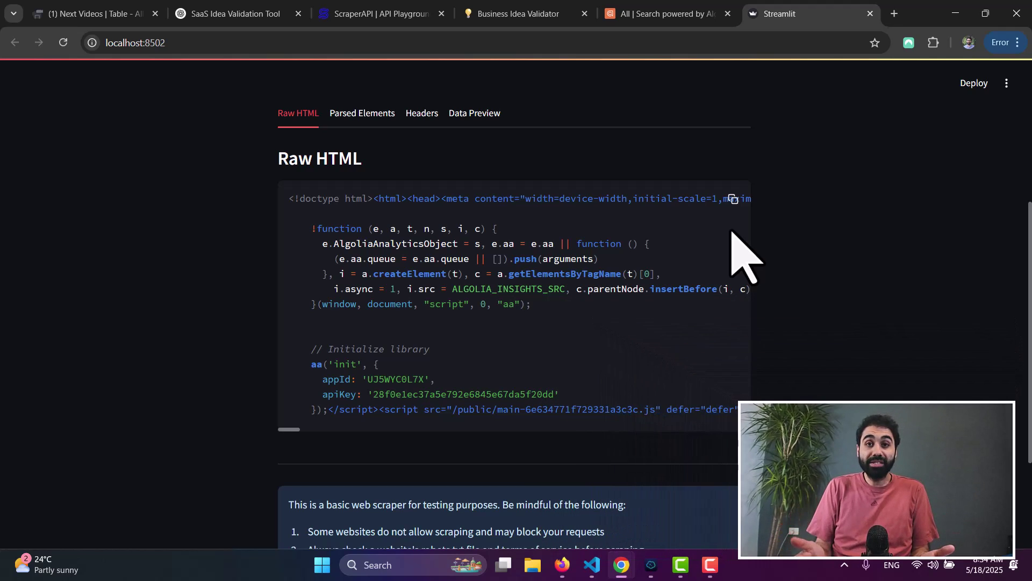
{"action": "key", "text": "ctrl+3"}
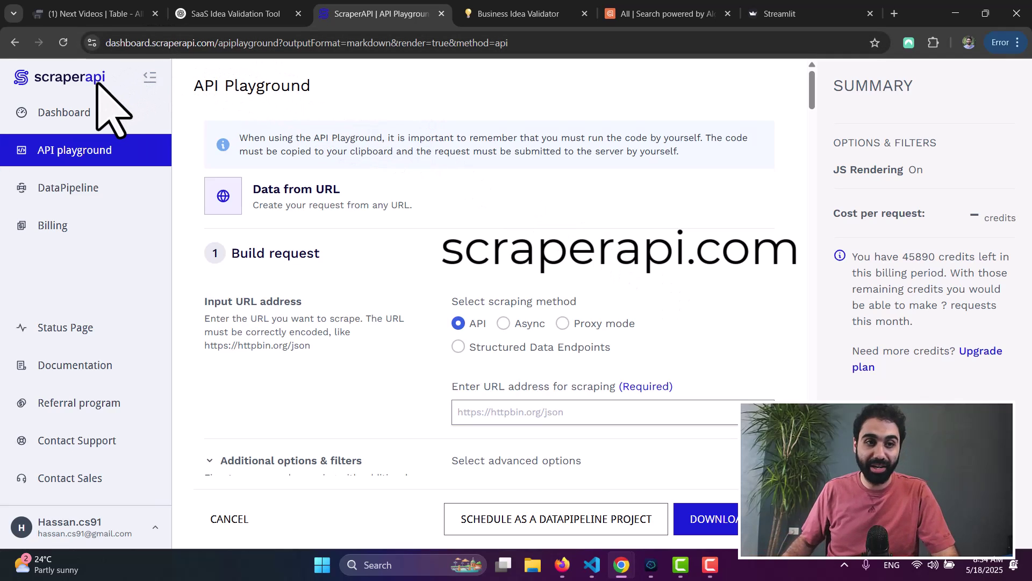
- Paste the Algolia search URL, enable Javascript rendering, and set wait-for selector .SearchResults_container
{"action": "left_click", "coordinate": [576, 417]}
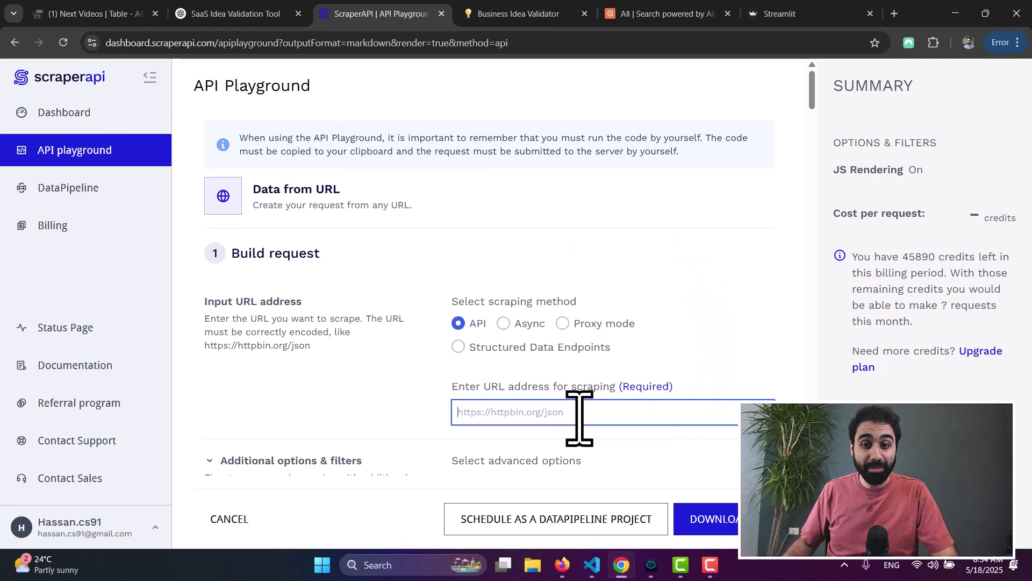
{"action": "key", "text": "ctrl+v"}
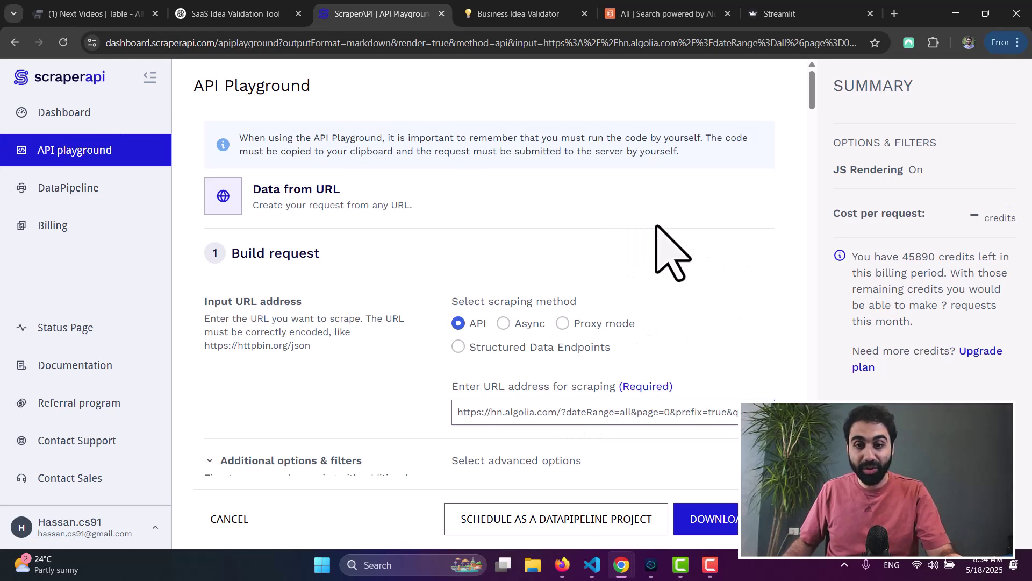
{"action": "scroll", "coordinate": [698, 249], "scroll_direction": "down", "scroll_amount": 5}
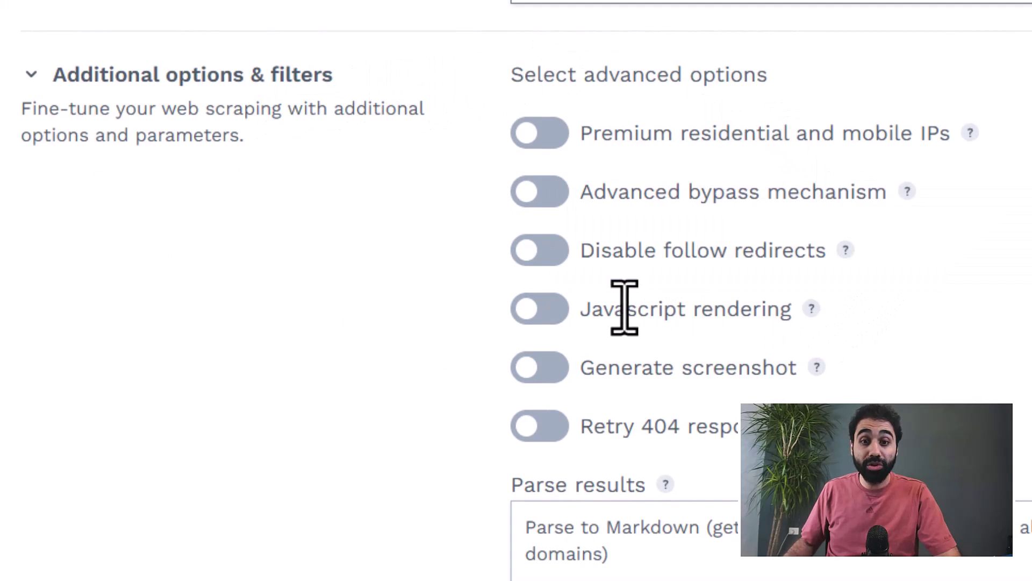
{"action": "left_click", "coordinate": [555, 317]}
{"action": "scroll", "coordinate": [914, 242], "scroll_direction": "down", "scroll_amount": 2}
{"action": "left_click", "coordinate": [722, 338]}
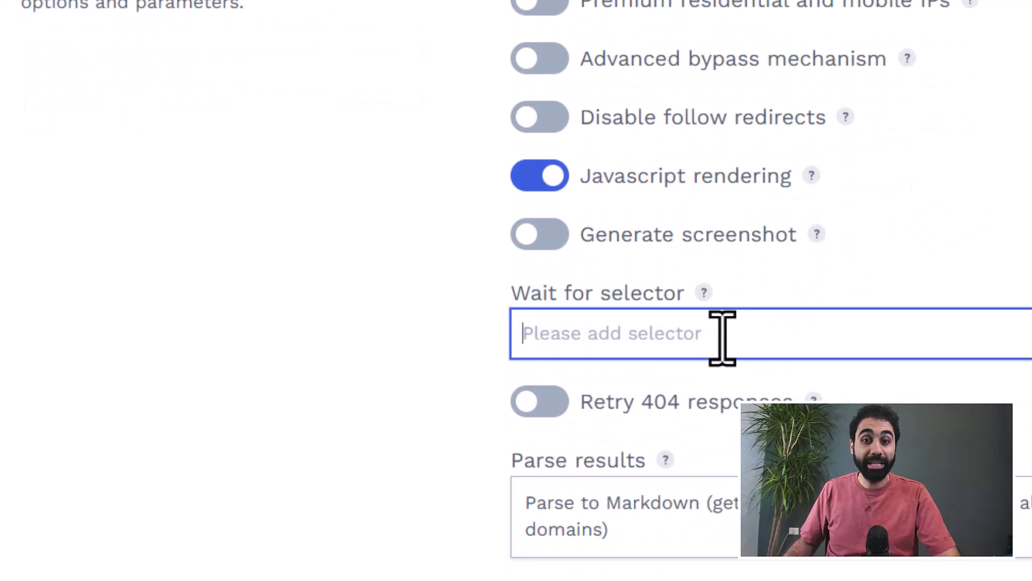
{"action": "type", "text": ".SearchResults_container"}
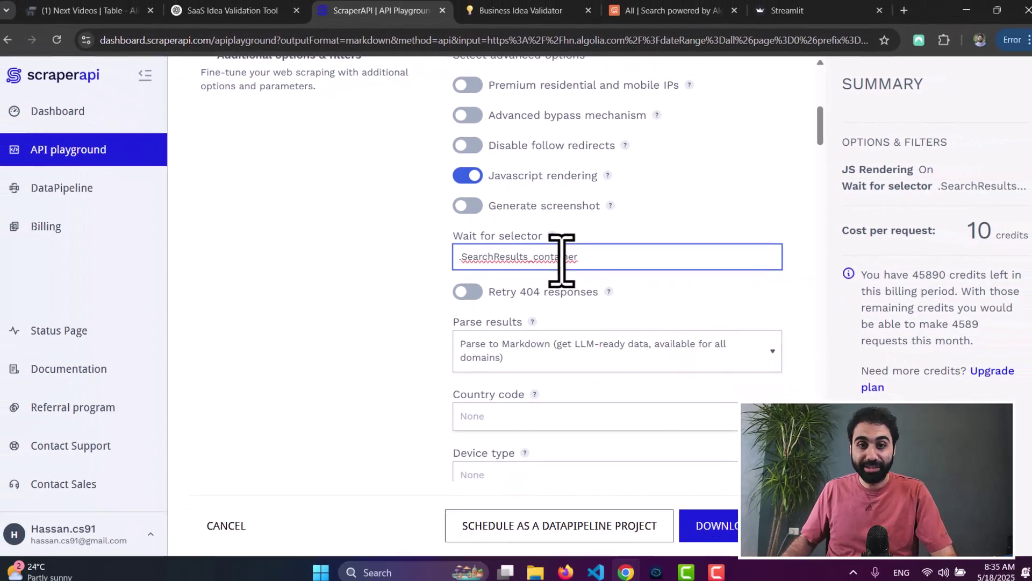
{"action": "scroll", "coordinate": [882, 253], "scroll_direction": "down", "scroll_amount": 8}
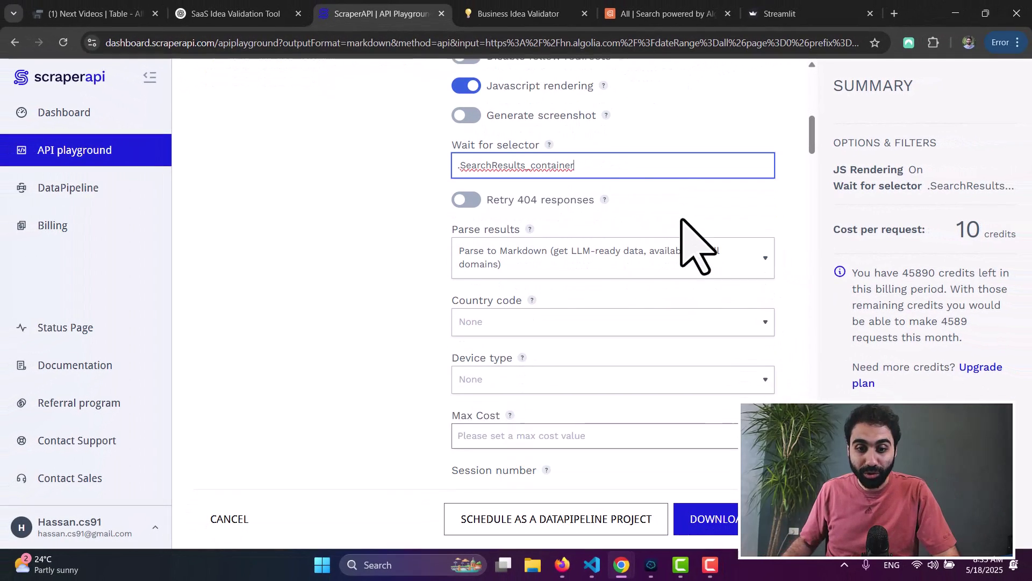
{"action": "scroll", "coordinate": [682, 219], "scroll_direction": "down", "scroll_amount": 4}
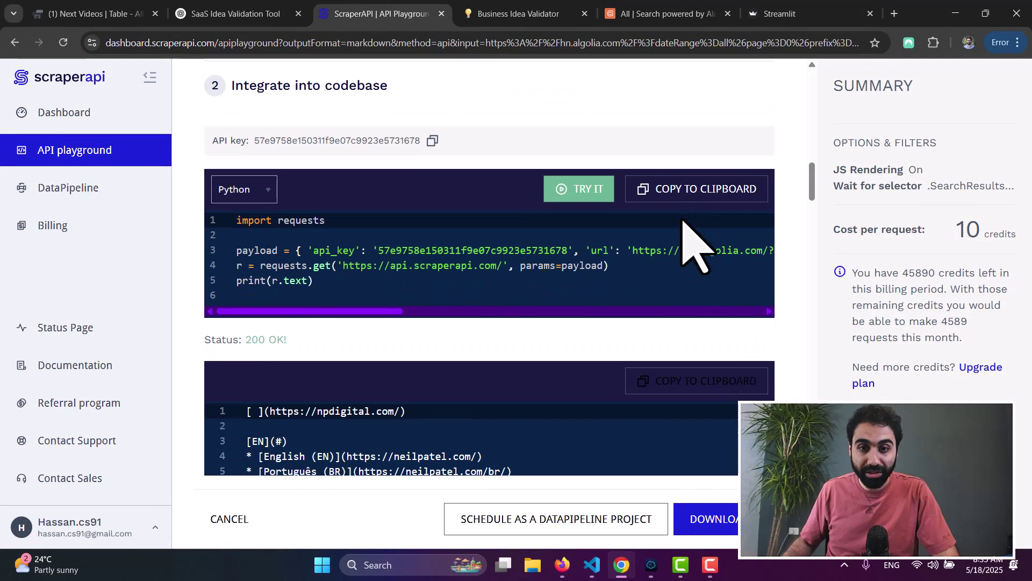
- Run the request with TRY IT and scroll through the 200 OK raw HTML response
{"action": "left_click", "coordinate": [573, 187]}
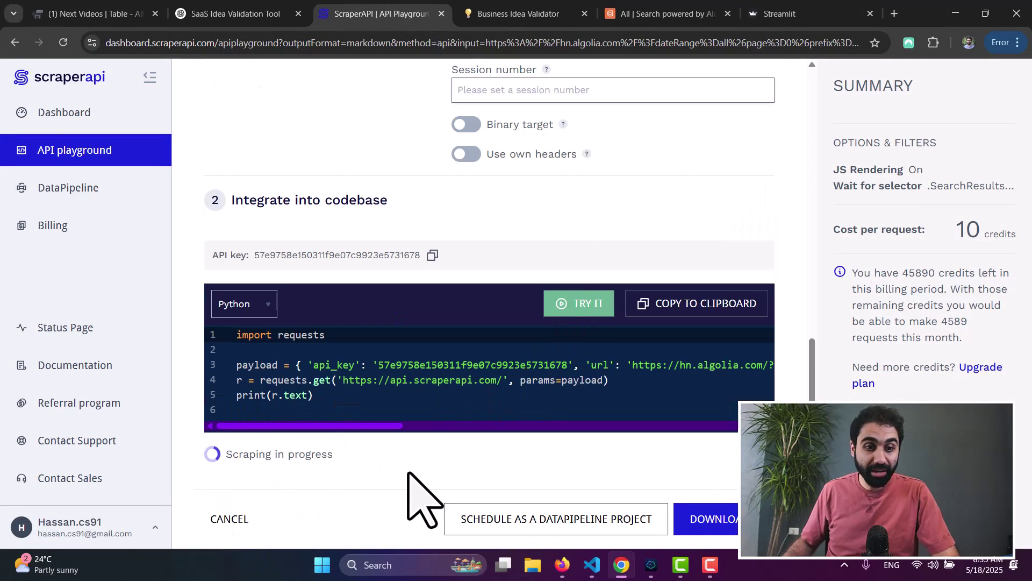
{"action": "left_click_drag", "start_coordinate": [222, 471], "coordinate": [512, 470]}
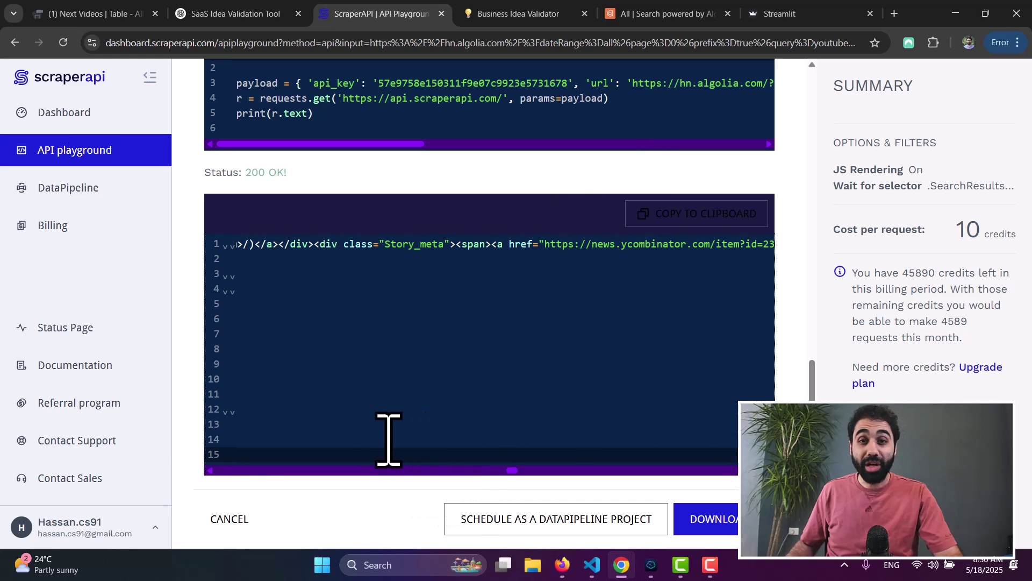
{"action": "scroll", "coordinate": [423, 440], "scroll_direction": "up", "scroll_amount": 9}
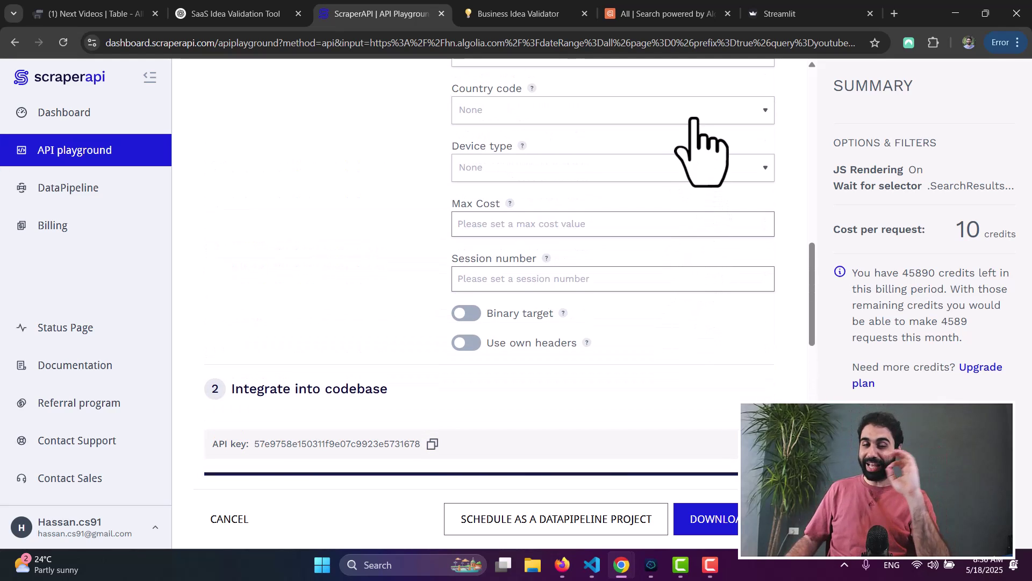
{"action": "scroll", "coordinate": [279, 223], "scroll_direction": "up", "scroll_amount": 3}
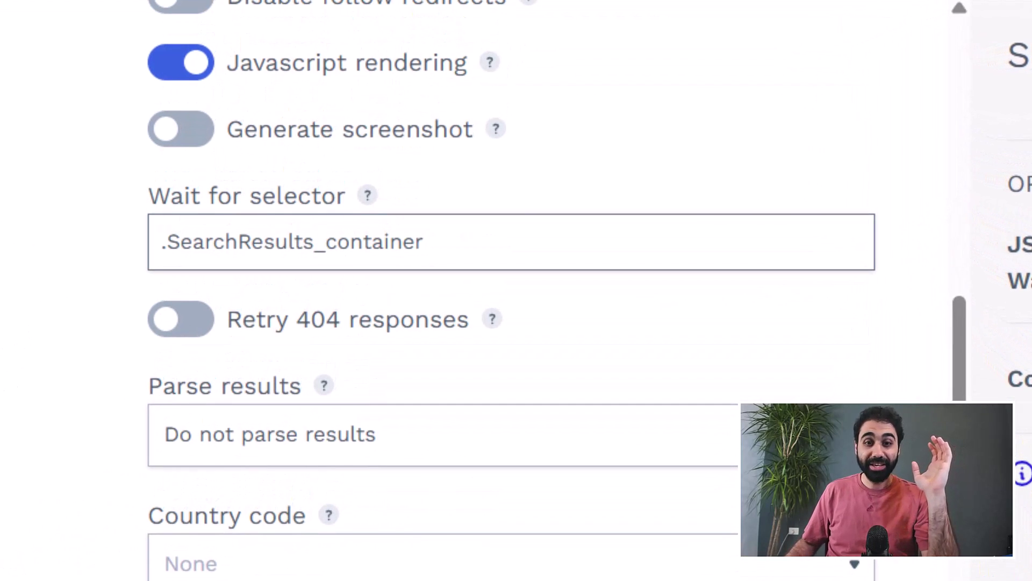
- Set Parse results to Parse to Markdown
{"action": "scroll", "coordinate": [355, 282], "scroll_direction": "down", "scroll_amount": 3}
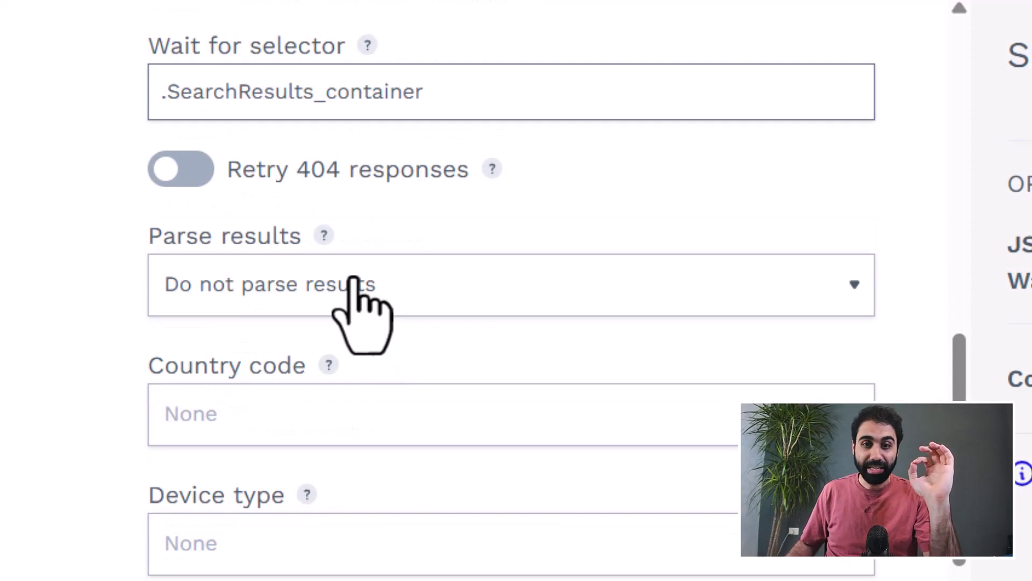
{"action": "left_click", "coordinate": [356, 285]}
{"action": "scroll", "coordinate": [360, 344], "scroll_direction": "down", "scroll_amount": 5}
{"action": "scroll", "coordinate": [363, 145], "scroll_direction": "down", "scroll_amount": 2}
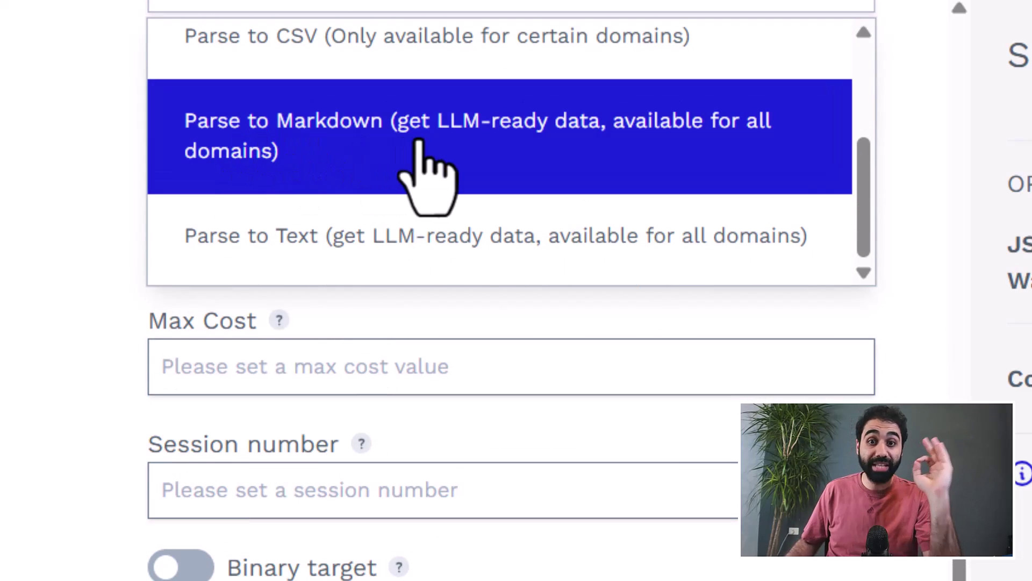
{"action": "left_click", "coordinate": [536, 145]}
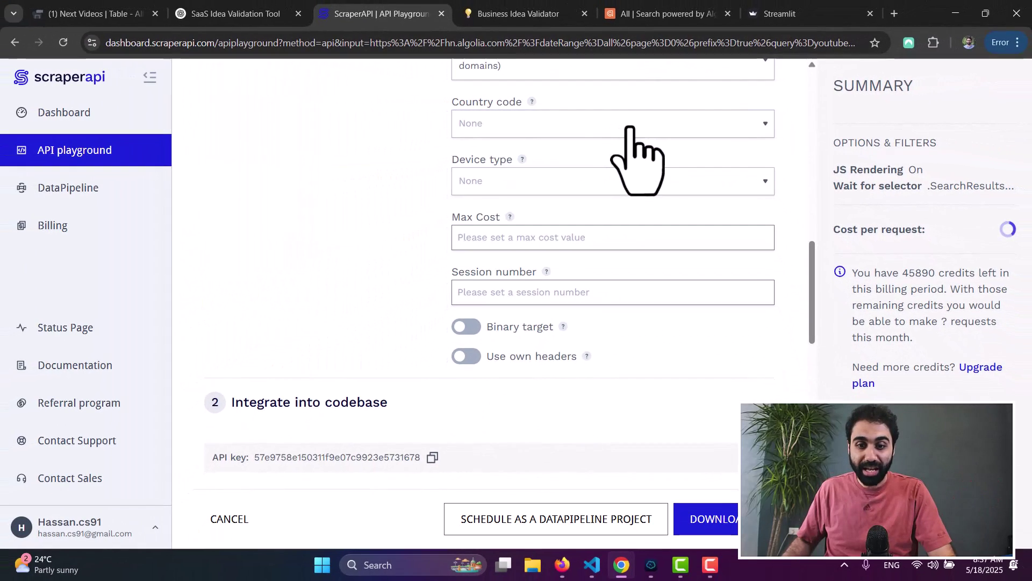
- Rerun the request and review the Markdown list of 126 Hacker News stories
{"action": "scroll", "coordinate": [638, 242], "scroll_direction": "down", "scroll_amount": 3}
{"action": "left_click", "coordinate": [584, 377]}
{"action": "scroll", "coordinate": [538, 268], "scroll_direction": "down", "scroll_amount": 1}
{"action": "left_click_drag", "start_coordinate": [811, 199], "coordinate": [788, 89]}
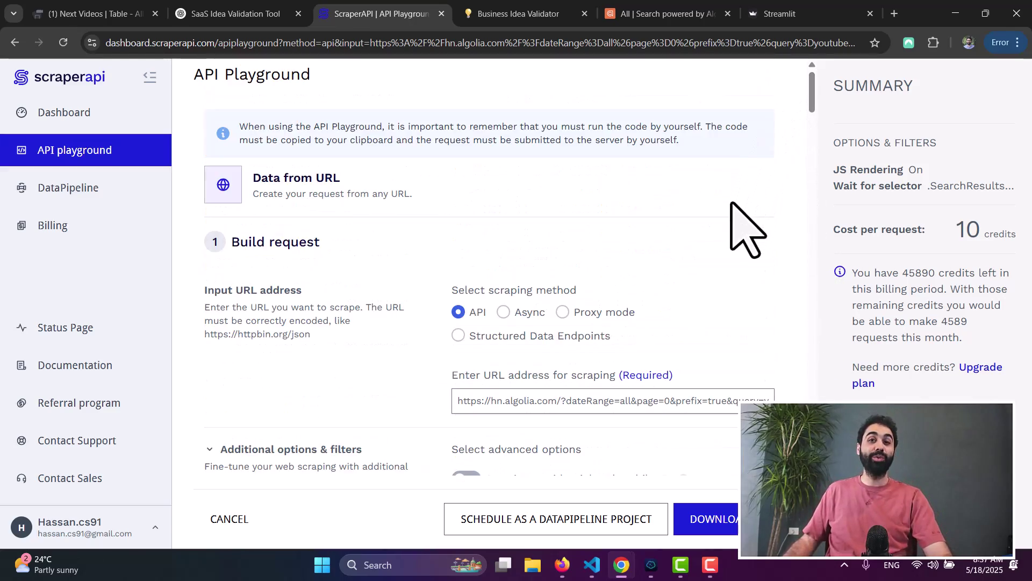